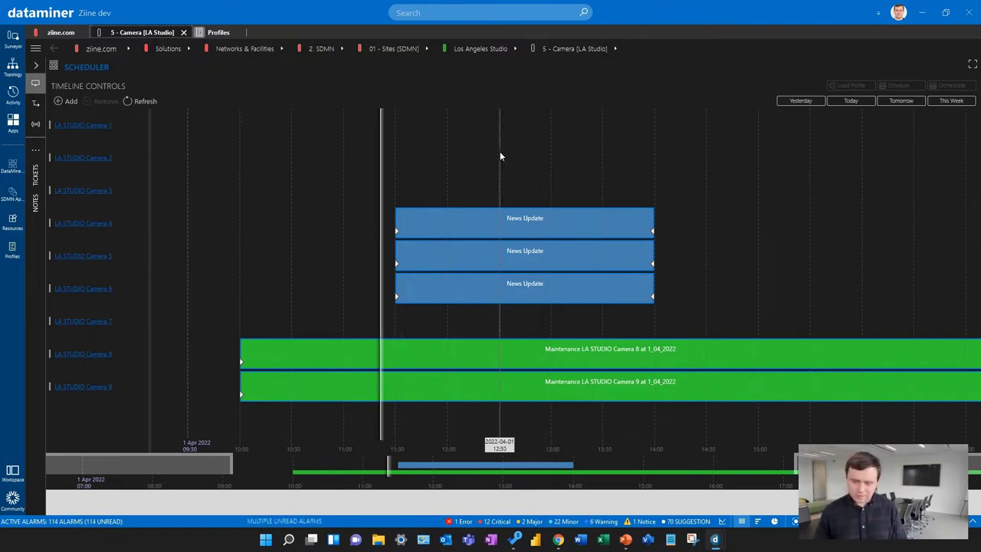
Select the LA STUDIO Camera 1 row in the LA Studio camera scheduler
click(129, 124)
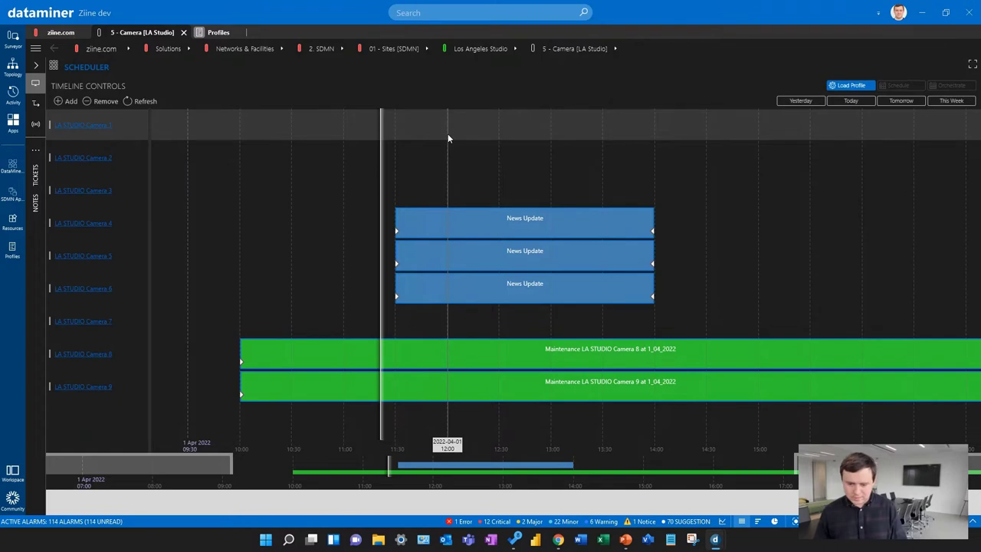
Schedule a 12:00–14:00 booking on Camera 1 for 1 April, named 'My Event'
drag(448, 134, 656, 138)
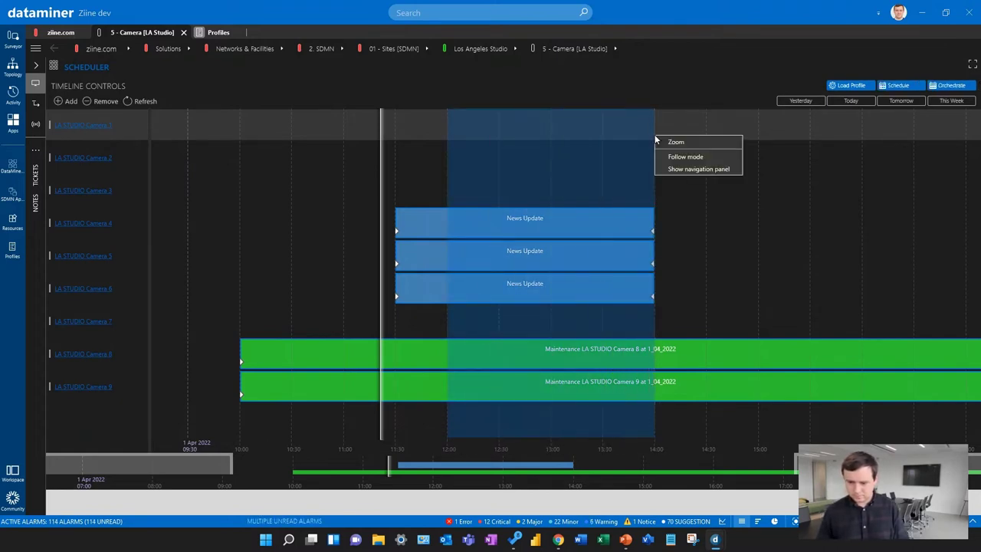
click(902, 88)
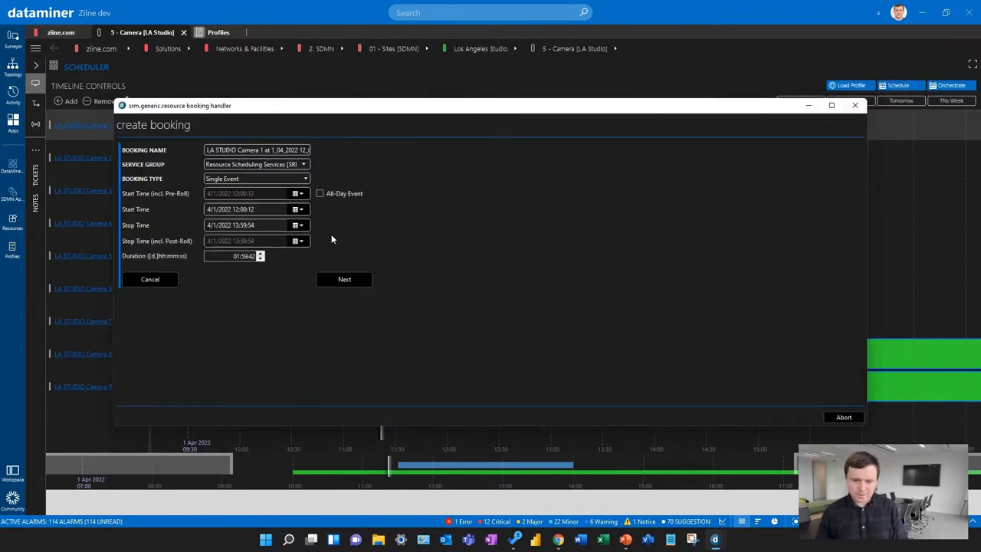
click(217, 152)
text(My Event)
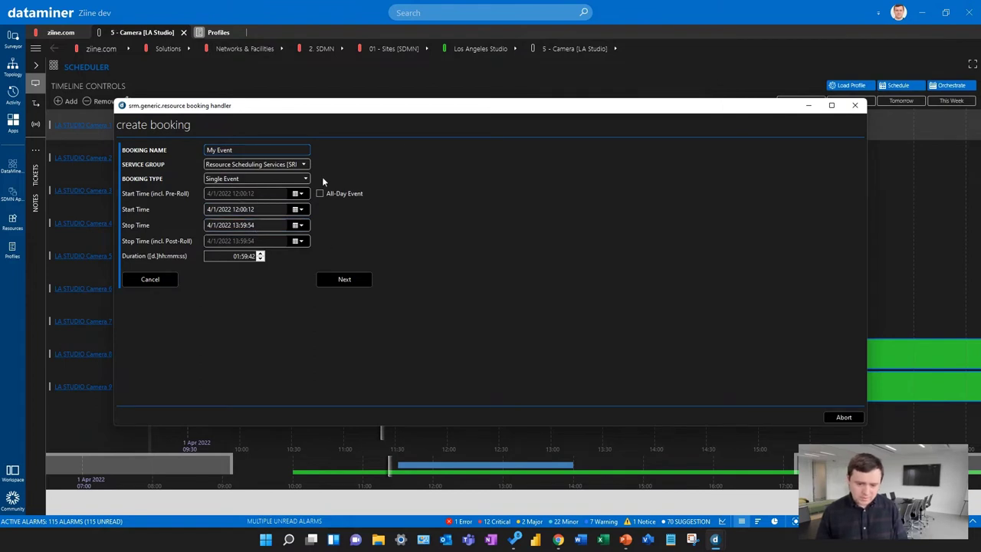
click(347, 280)
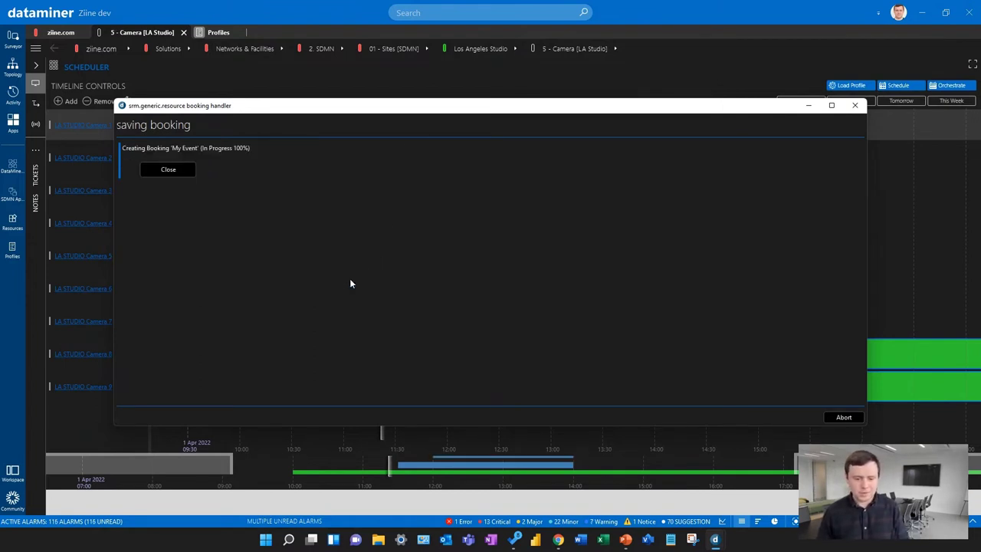
click(169, 170)
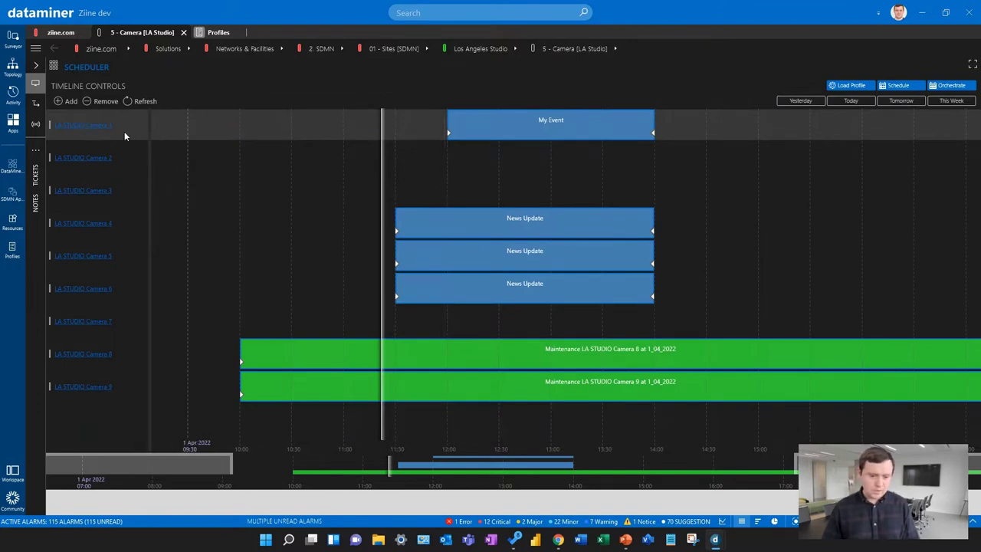
Open Camera 1's function page with its Optical Filter and Gain settings, then return and deselect the row
click(84, 126)
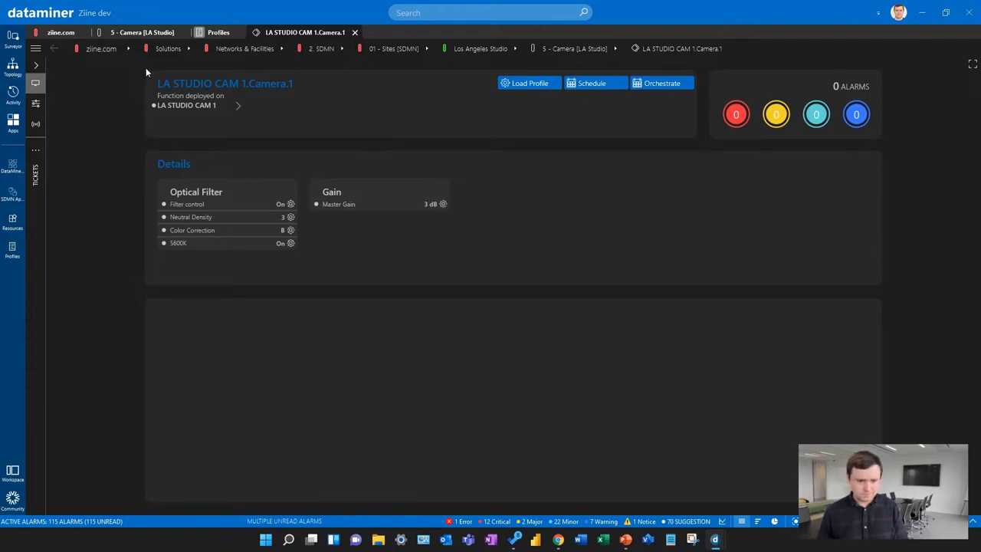
click(147, 34)
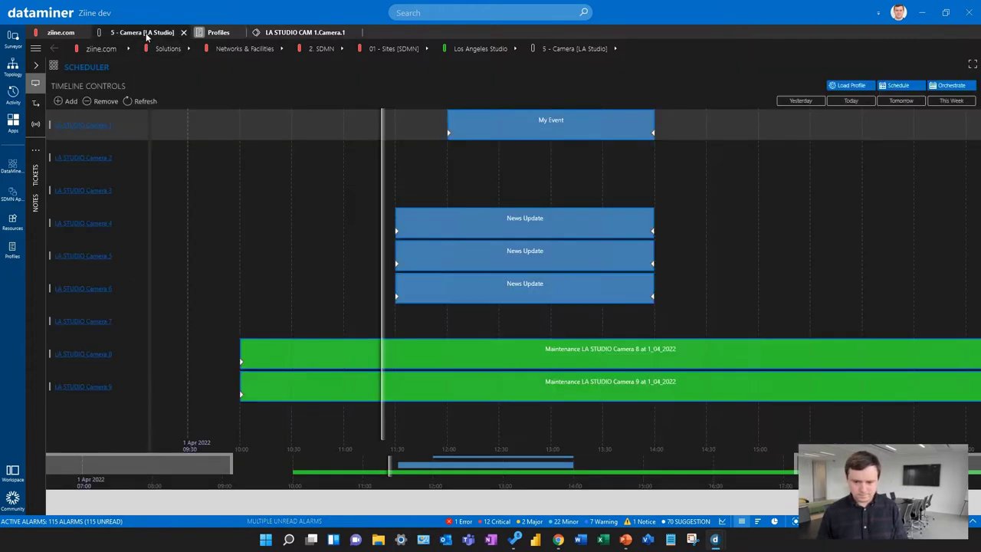
click(135, 130)
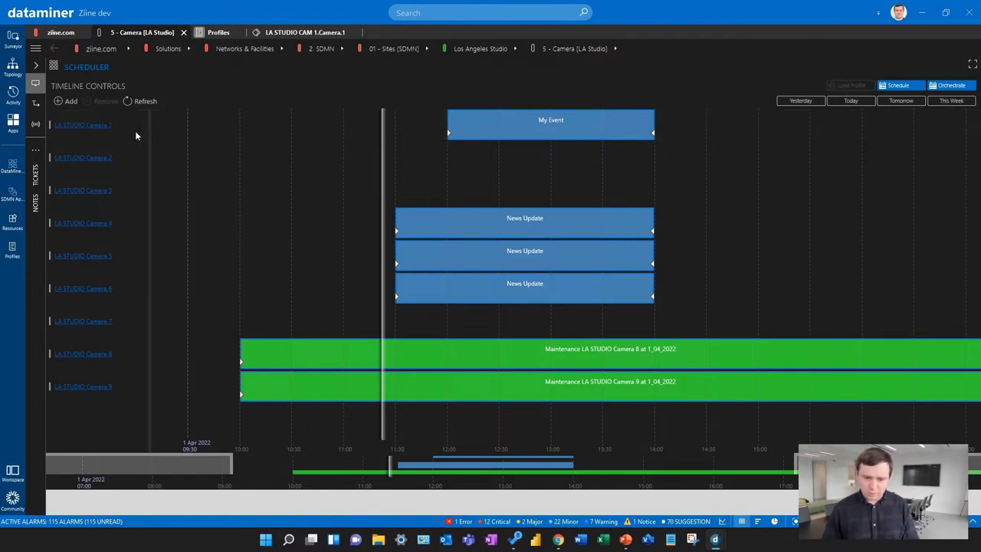
Book 2 April from about 04:00 to 18:00 across all nine LA Studio cameras, then return to today
click(903, 104)
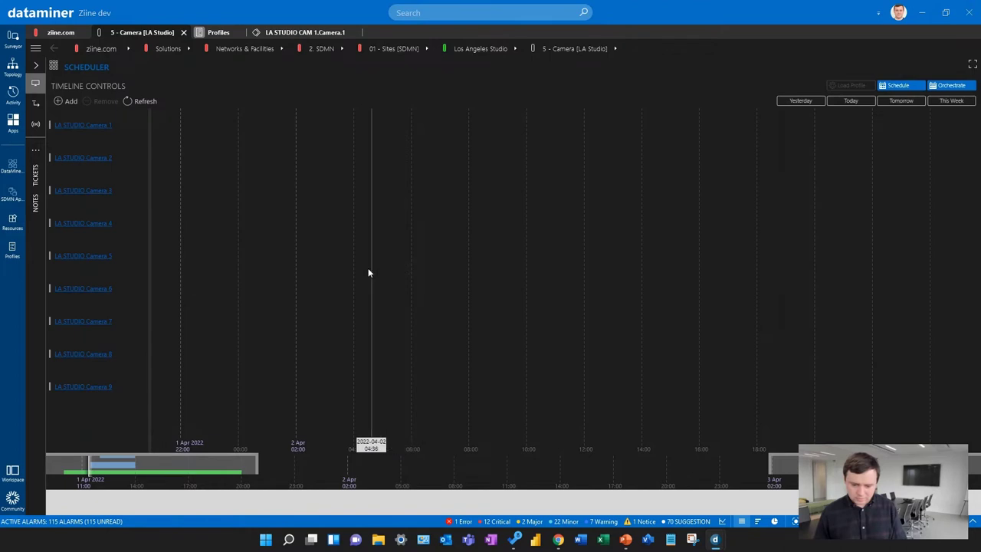
drag(353, 267, 759, 282)
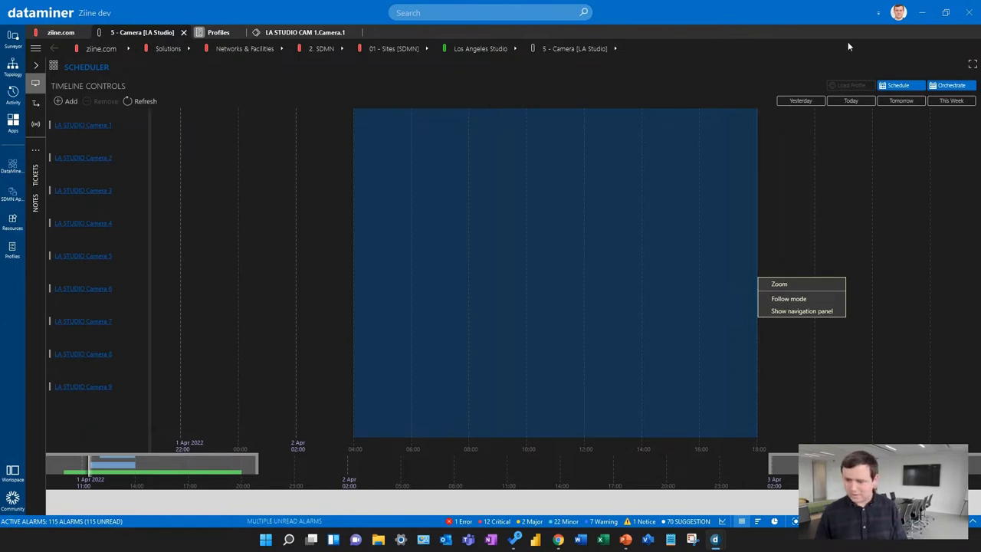
click(894, 89)
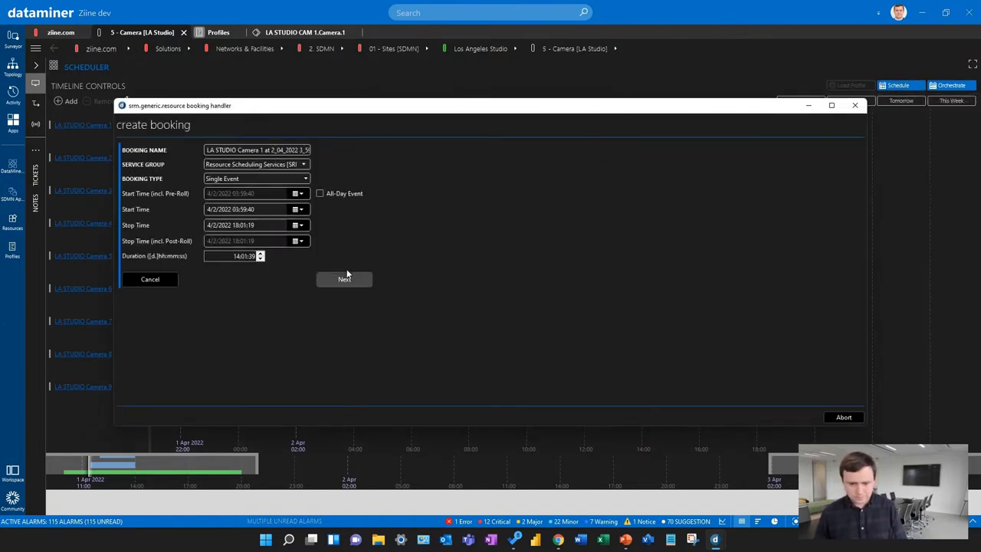
click(346, 281)
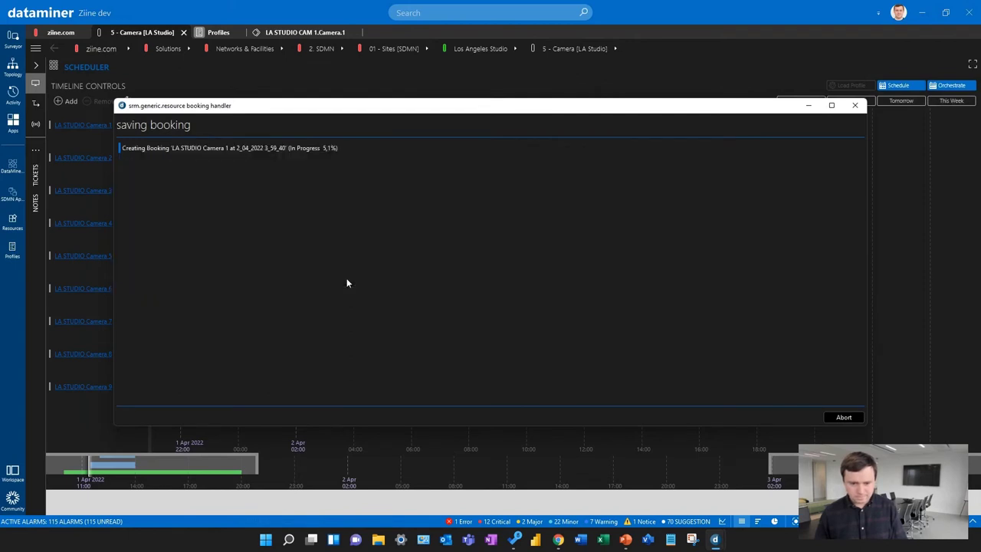
click(209, 174)
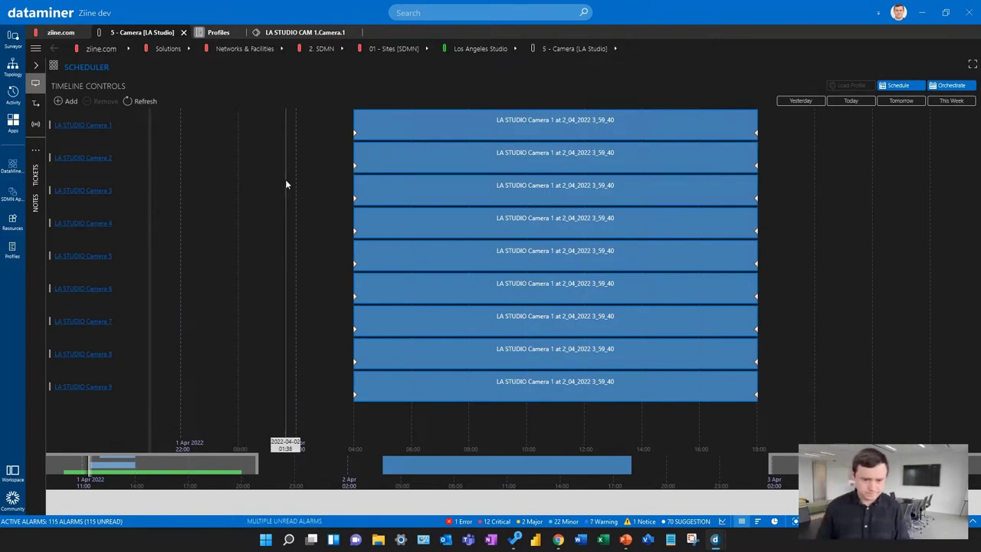
click(851, 105)
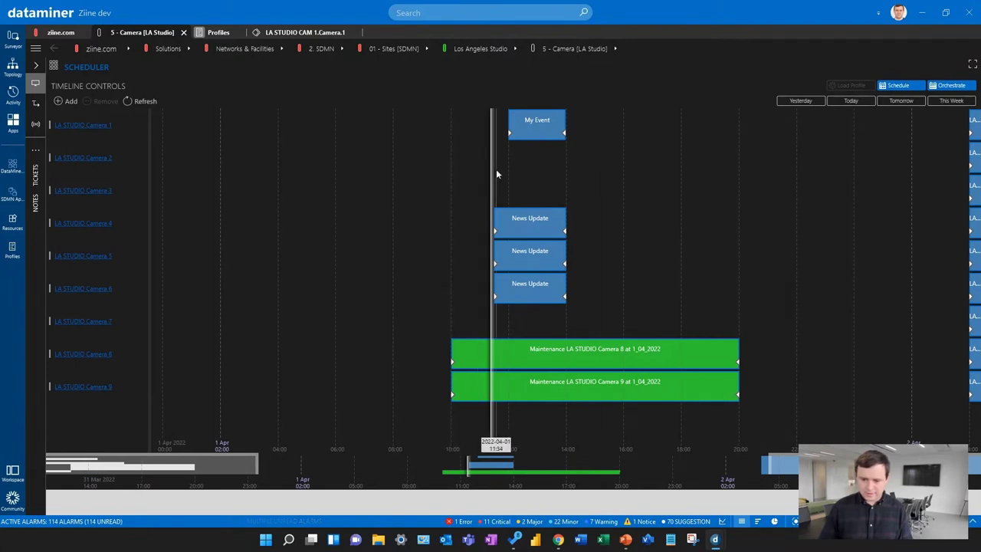
Zoom the timeline and launch the Resource Scheduling app from the scheduling apps list
scroll(496, 171, up, 2)
scroll(495, 173, up, 3)
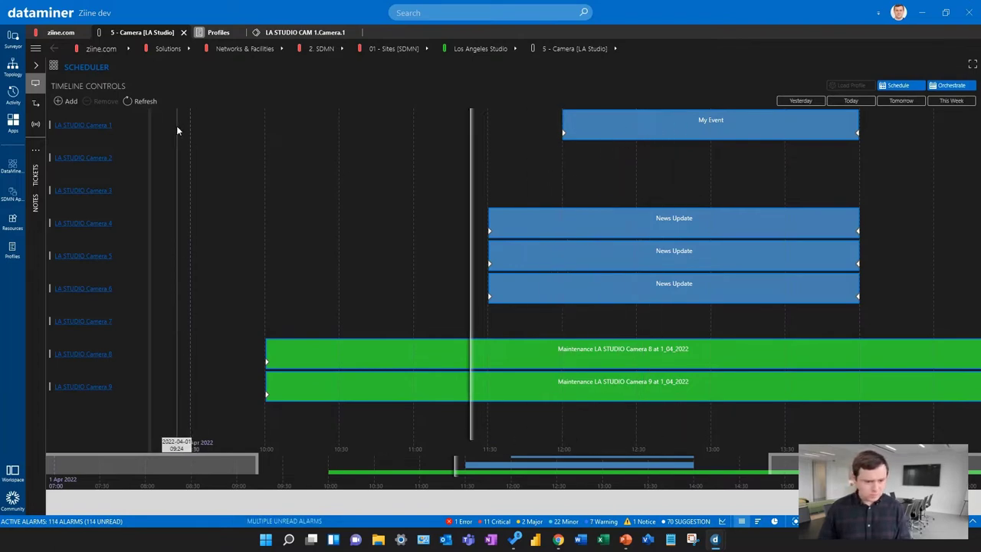
click(53, 66)
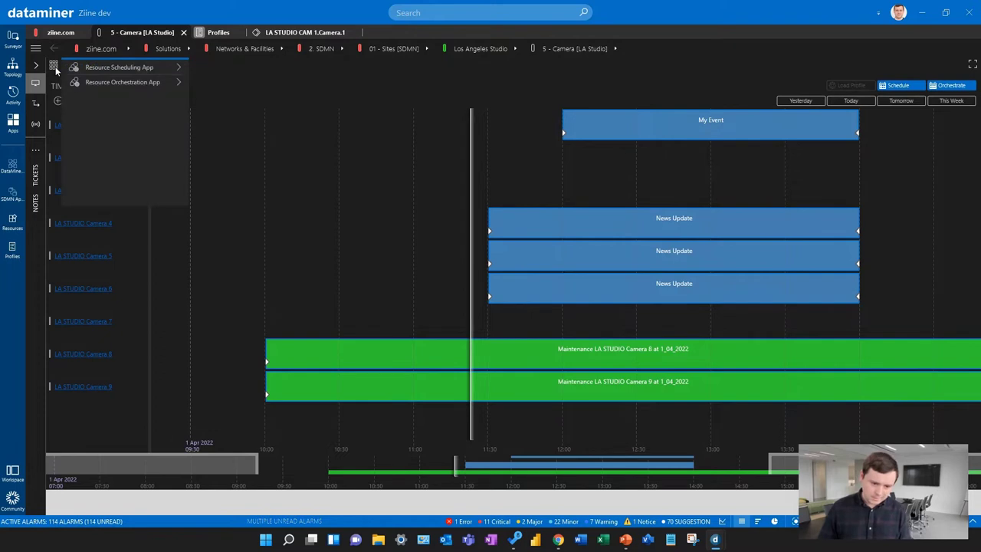
click(110, 69)
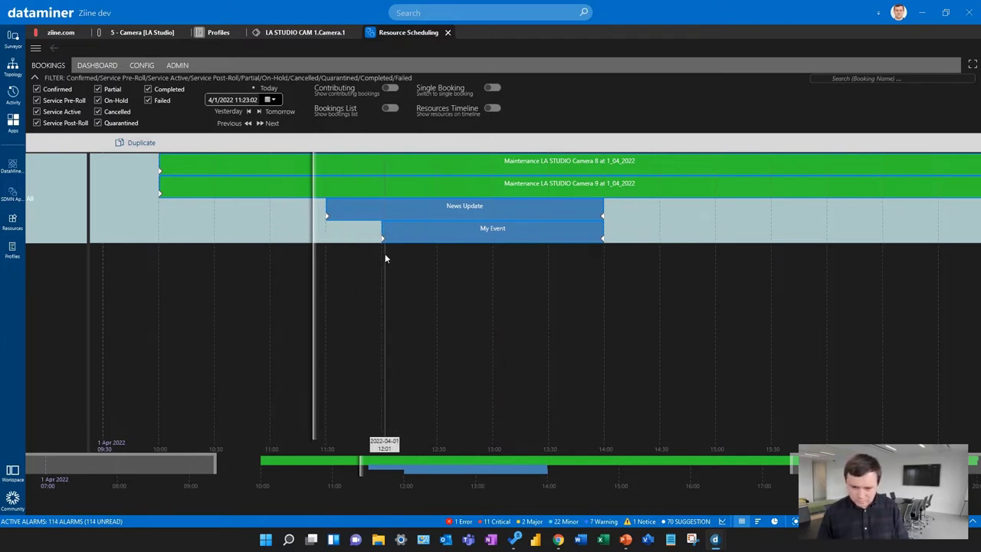
Start the My Event booking immediately, moving its start from 12:00 to about 11:23
click(460, 237)
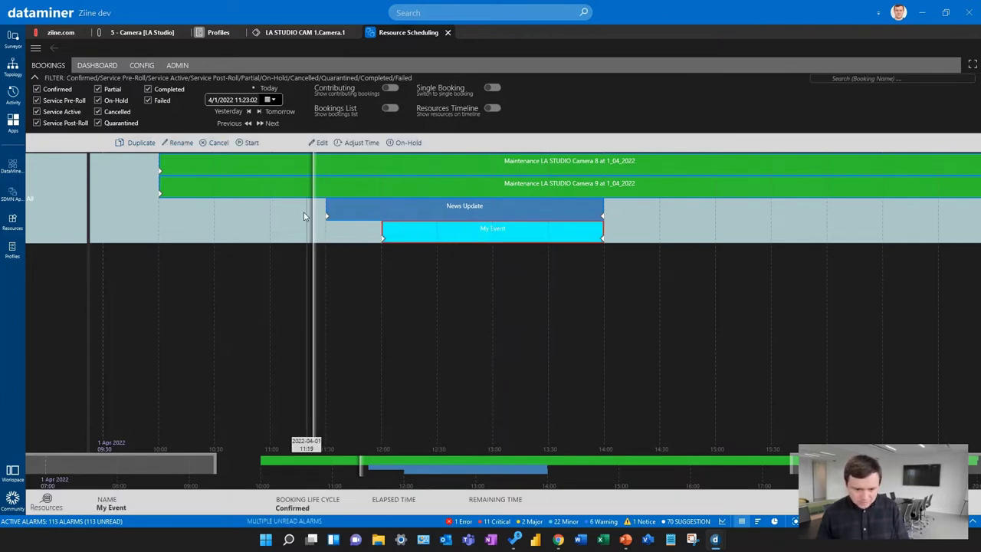
click(253, 151)
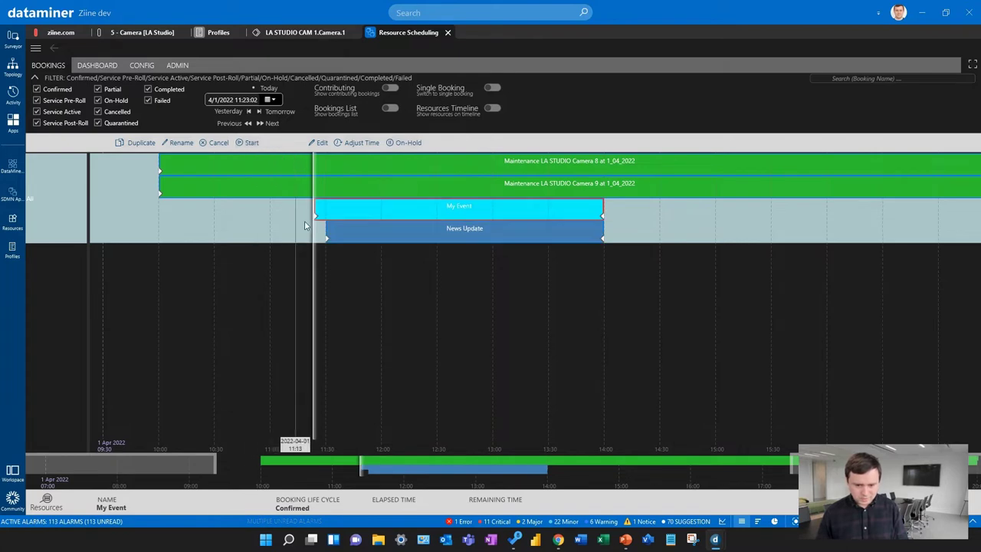
scroll(319, 230, up, 5)
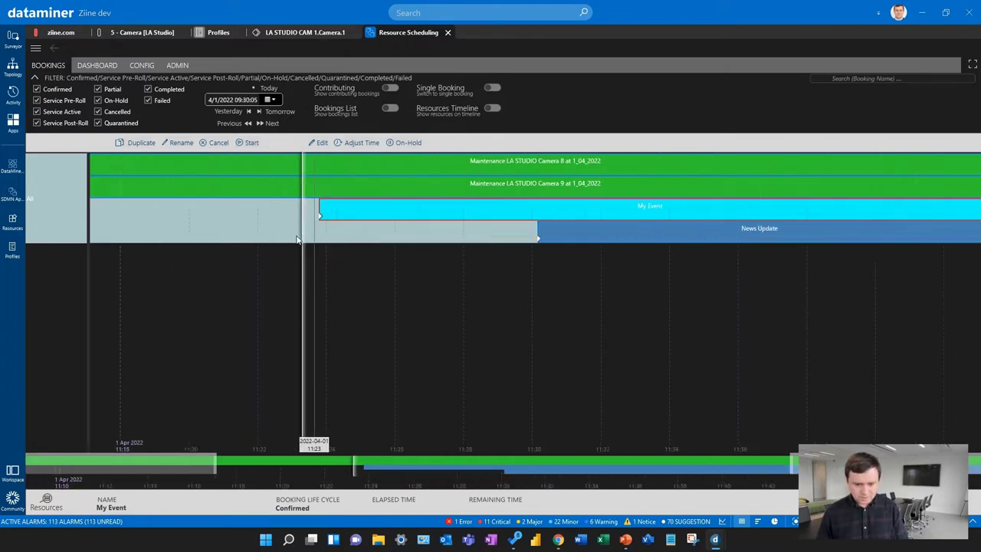
scroll(285, 249, up, 1)
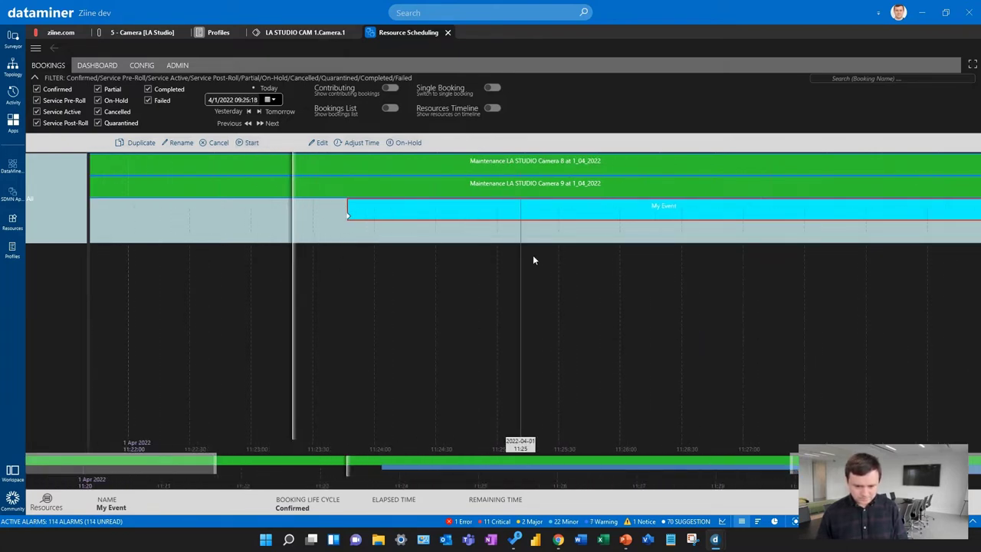
In the LA Studio camera scheduler, zoom to My Event's start and select it on Camera 1
click(143, 36)
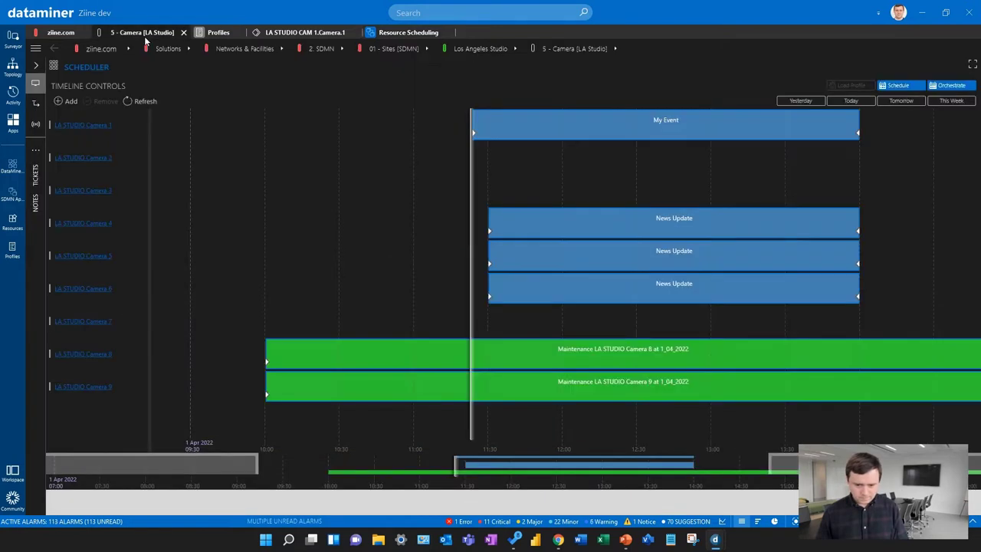
scroll(465, 156, up, 3)
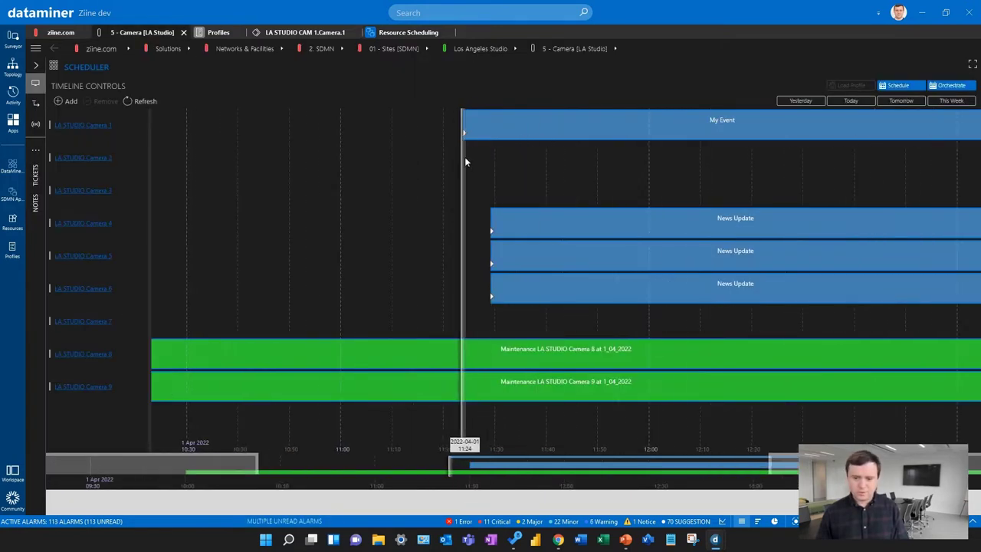
scroll(463, 159, up, 2)
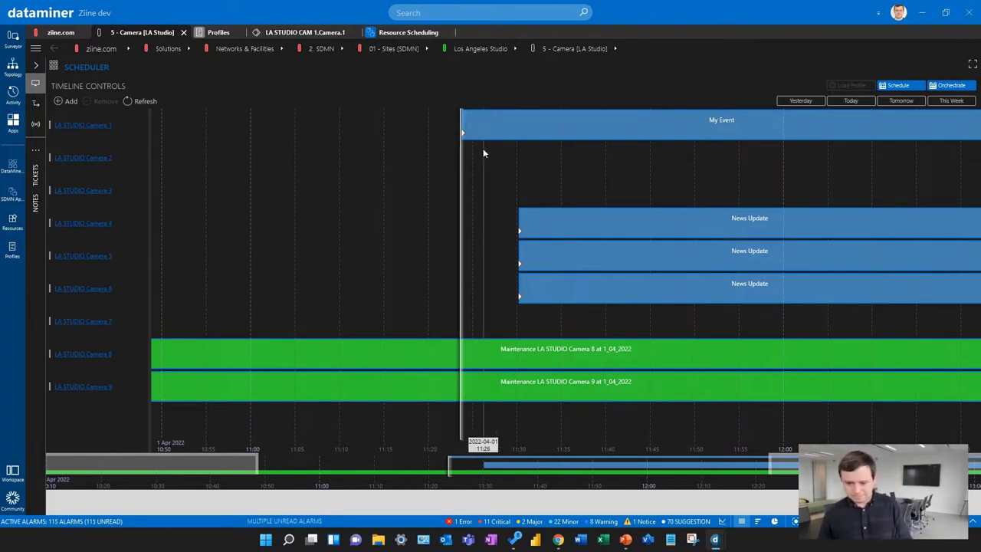
scroll(463, 159, up, 2)
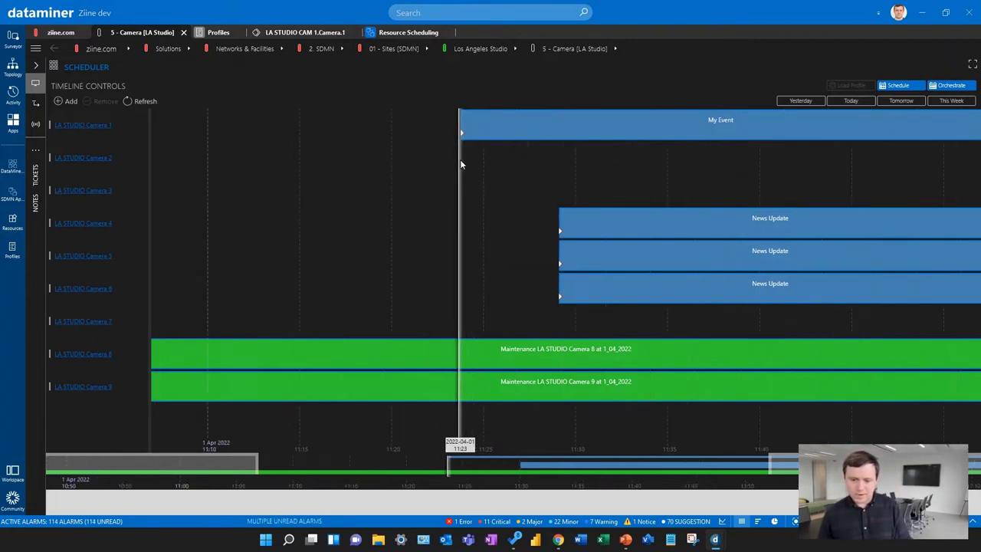
scroll(460, 164, up, 2)
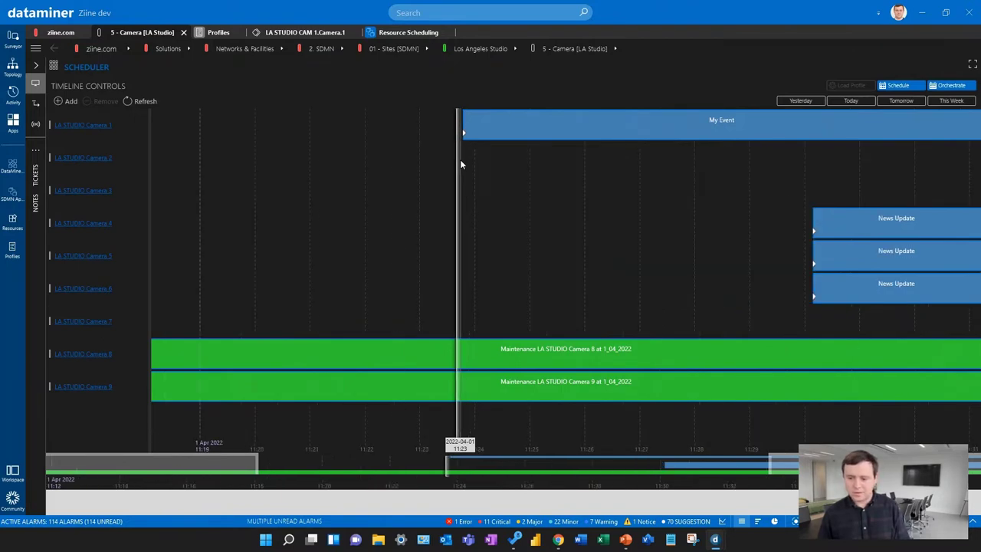
scroll(460, 163, up, 2)
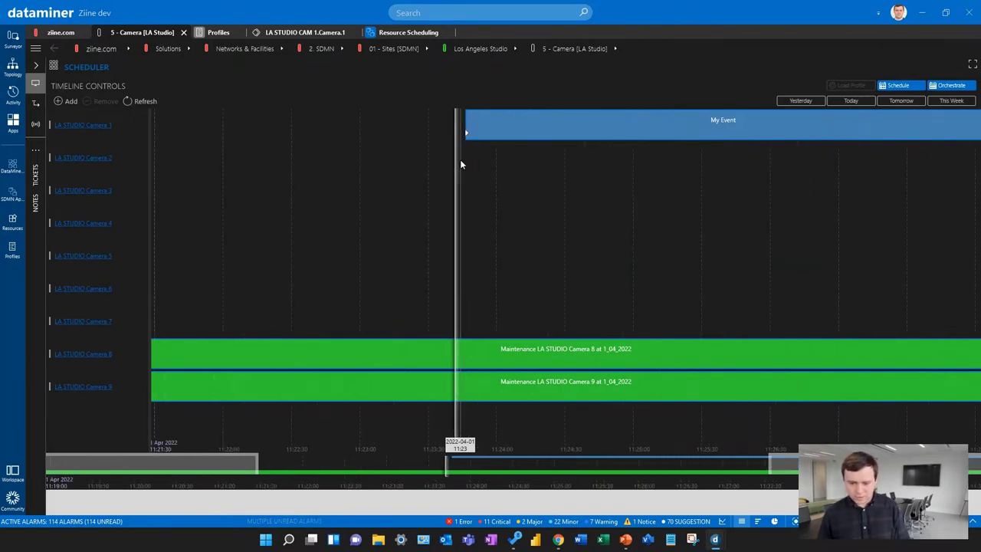
scroll(460, 161, up, 2)
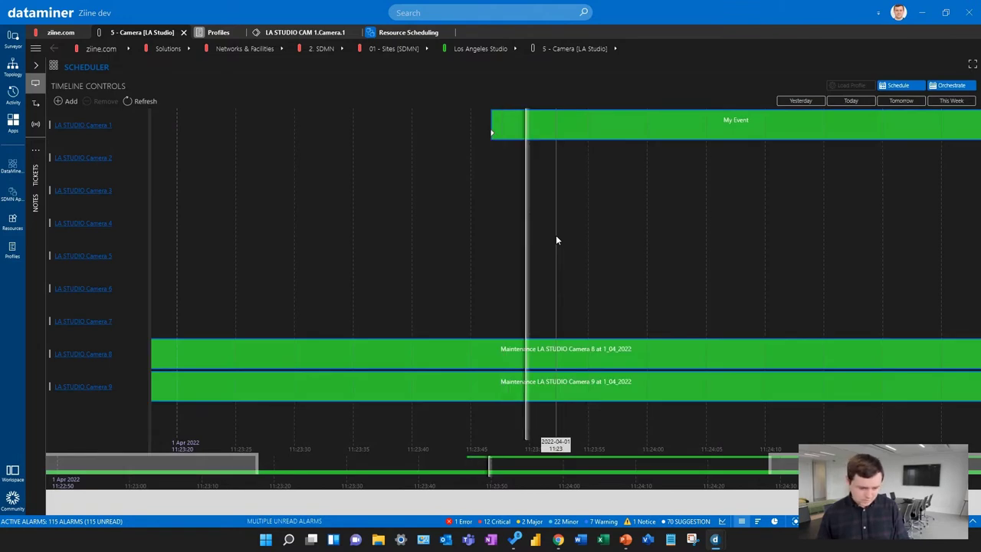
click(589, 121)
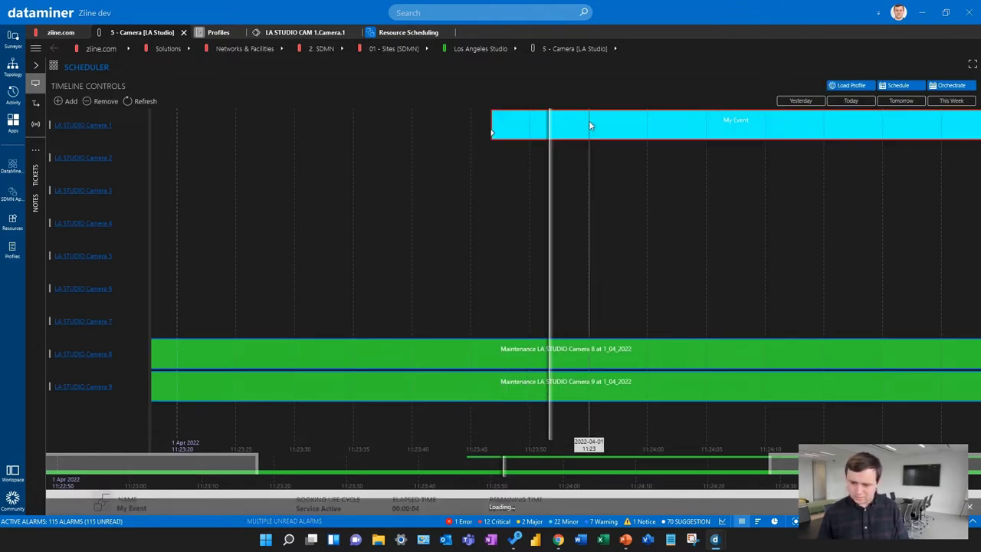
Open My Event's overview showing it Ongoing with LA STUDIO CAM 1.Camera.1 and 0 alarms
click(102, 502)
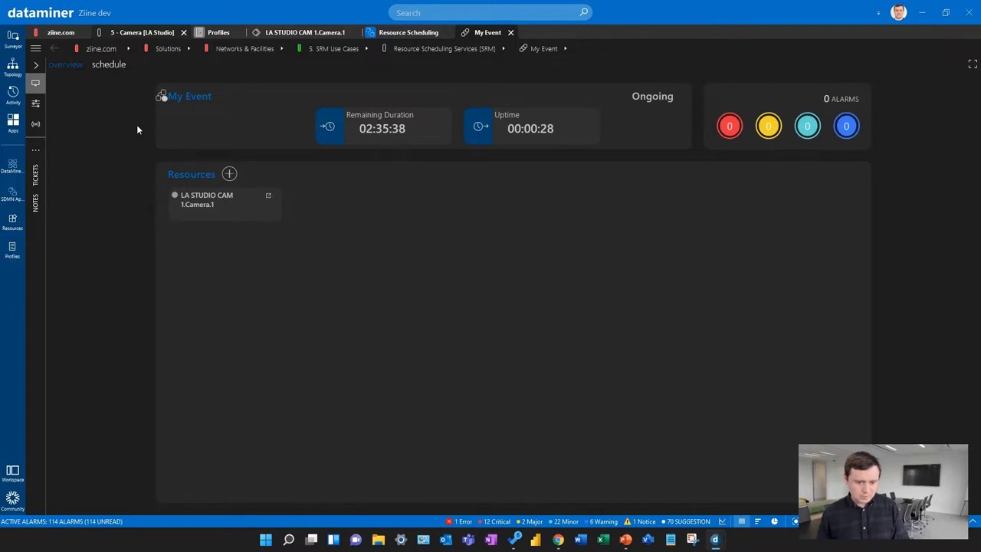
Raise LA STUDIO CAM 1's Master Gain from 3 to 12 dB
click(34, 66)
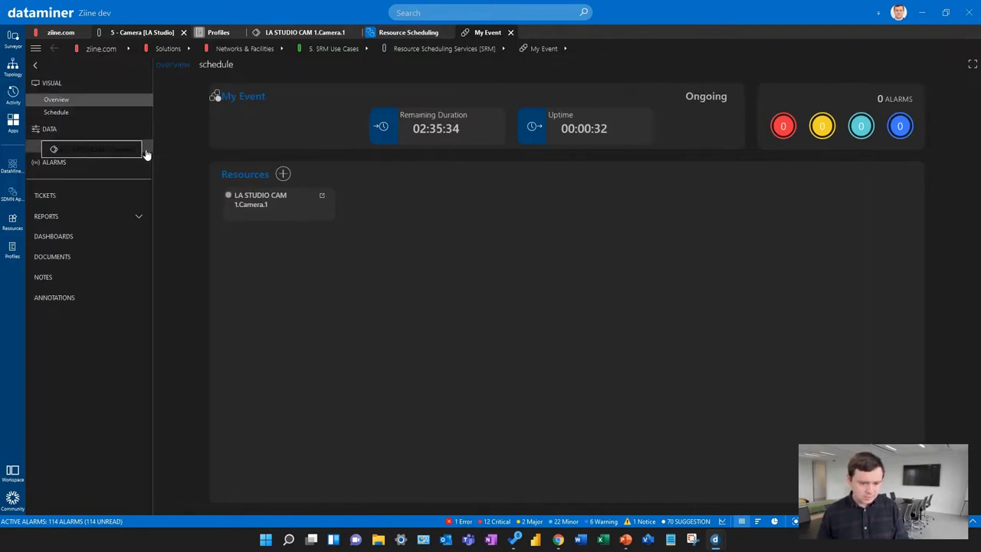
click(137, 149)
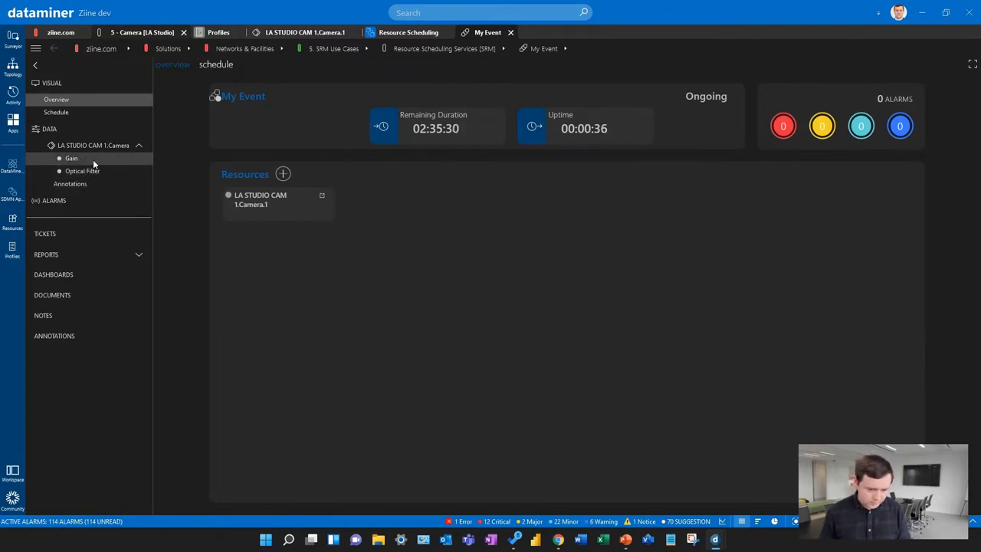
click(93, 160)
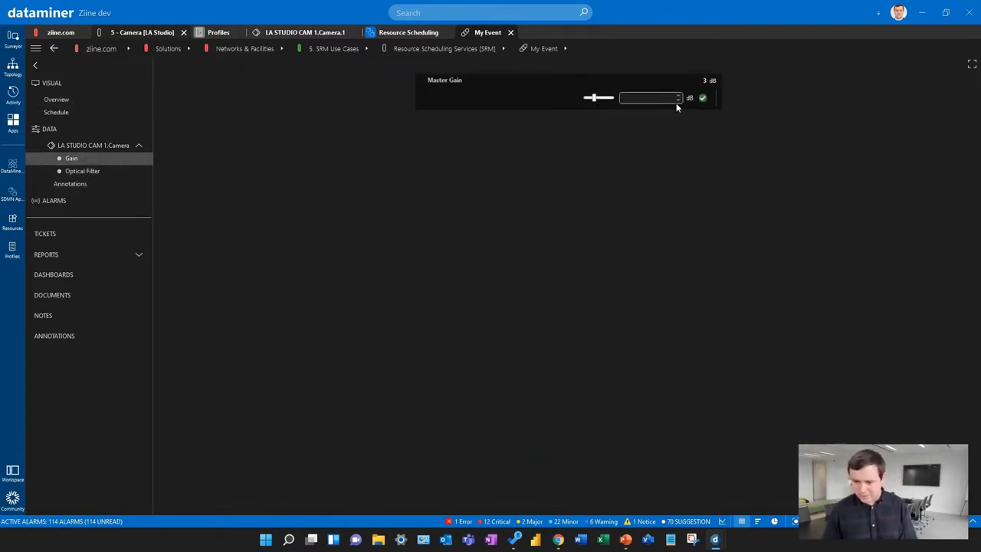
click(678, 97)
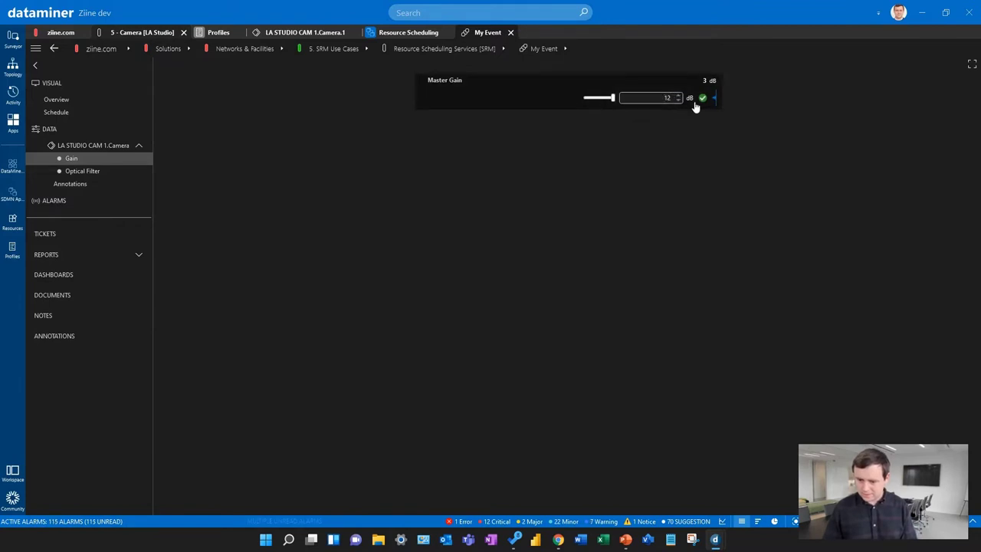
click(702, 98)
click(536, 298)
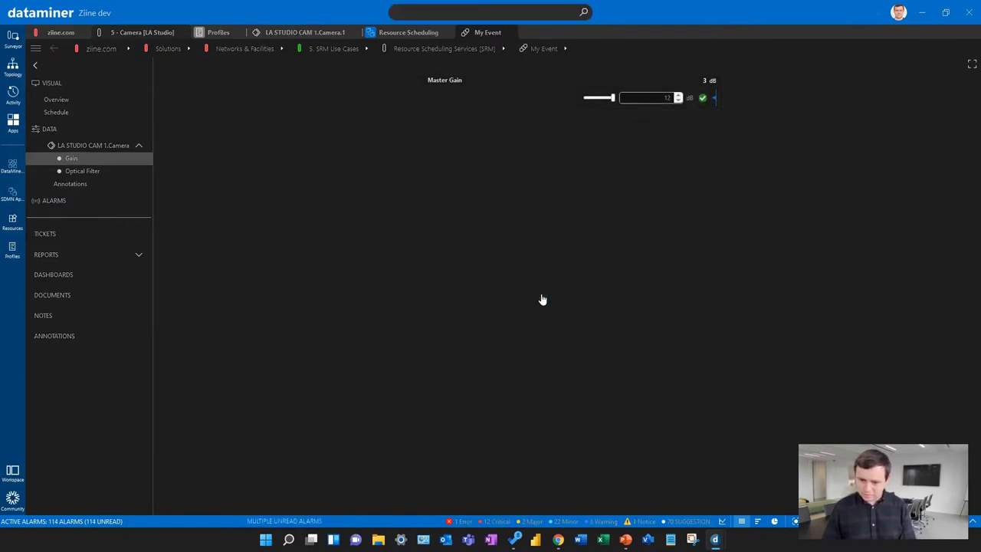
Turn the camera's Filter Control off and go back to the Resource Scheduling timeline
click(108, 170)
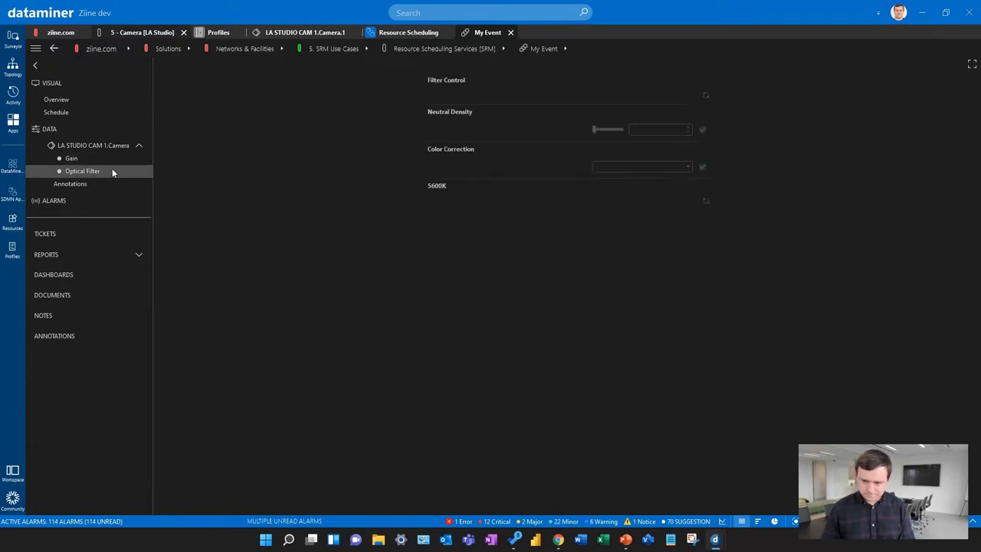
click(705, 96)
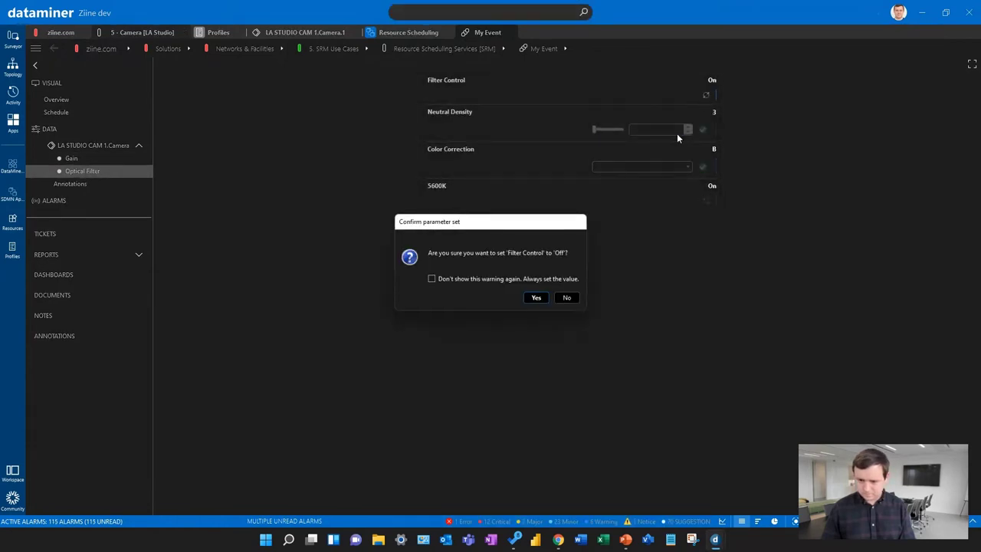
click(536, 297)
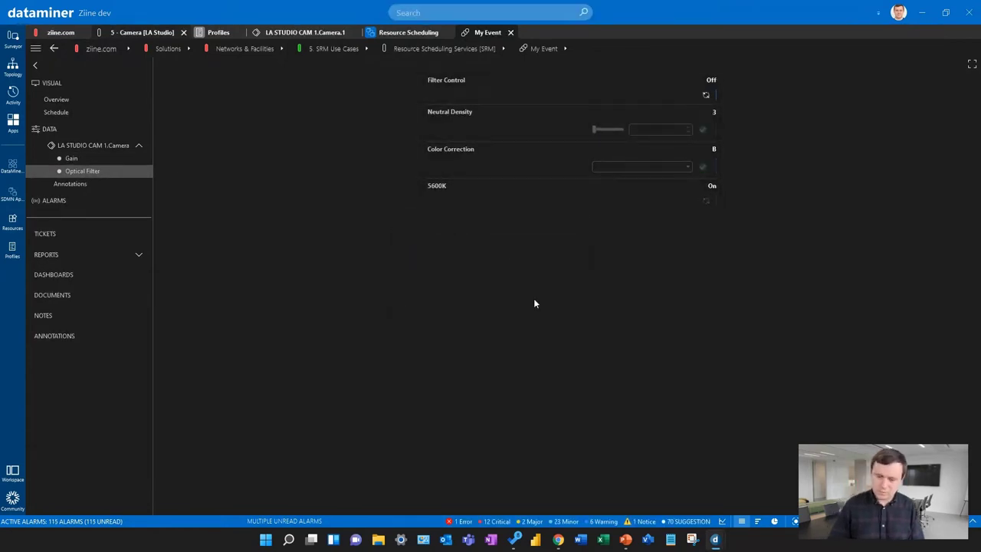
click(406, 33)
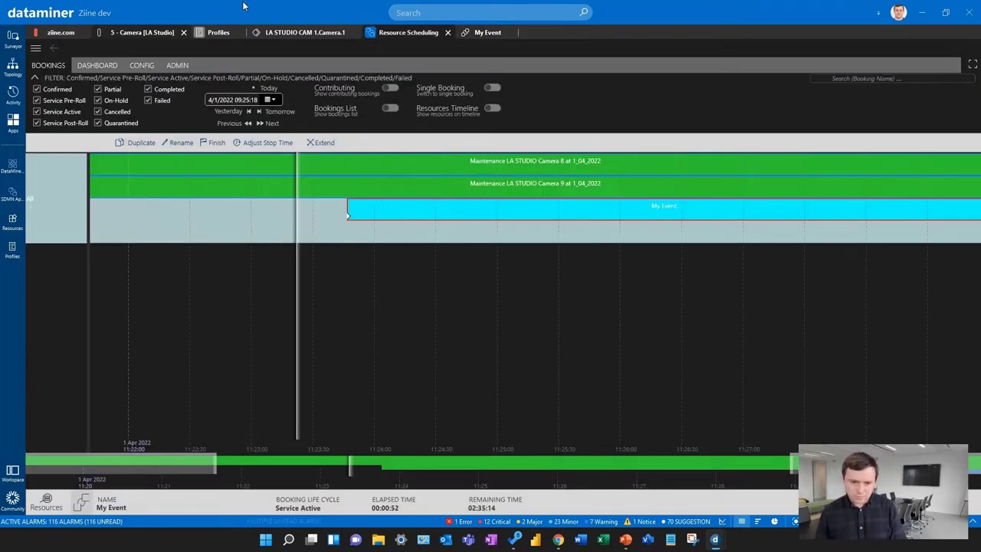
Review the LA Studio camera scheduler with the side panel collapsed, then switch to the slideshow
click(154, 33)
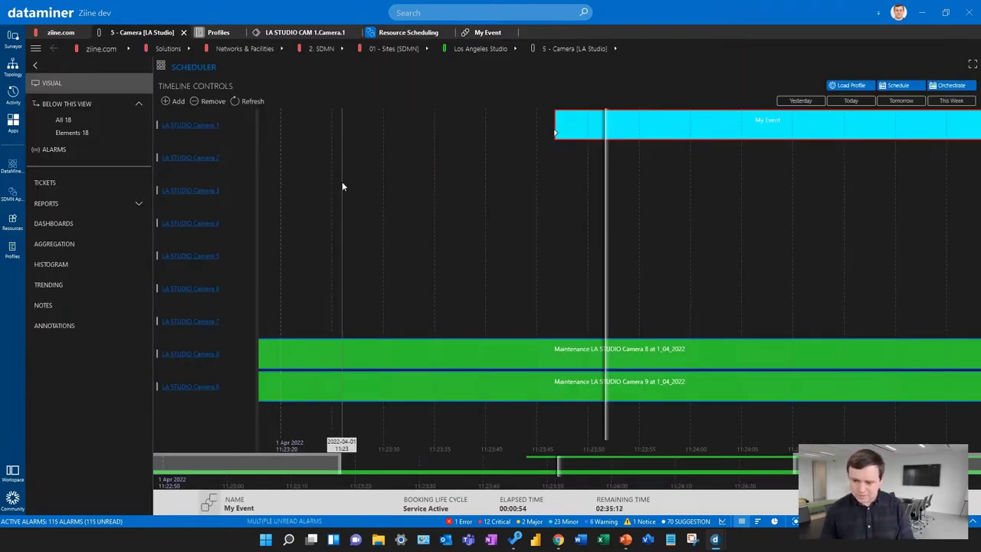
click(34, 66)
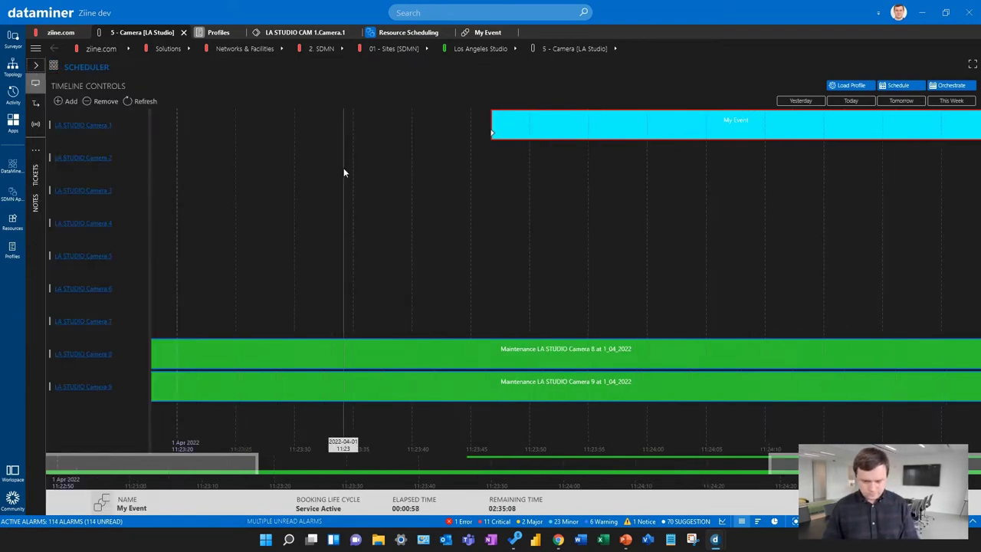
key(alt+Tab)
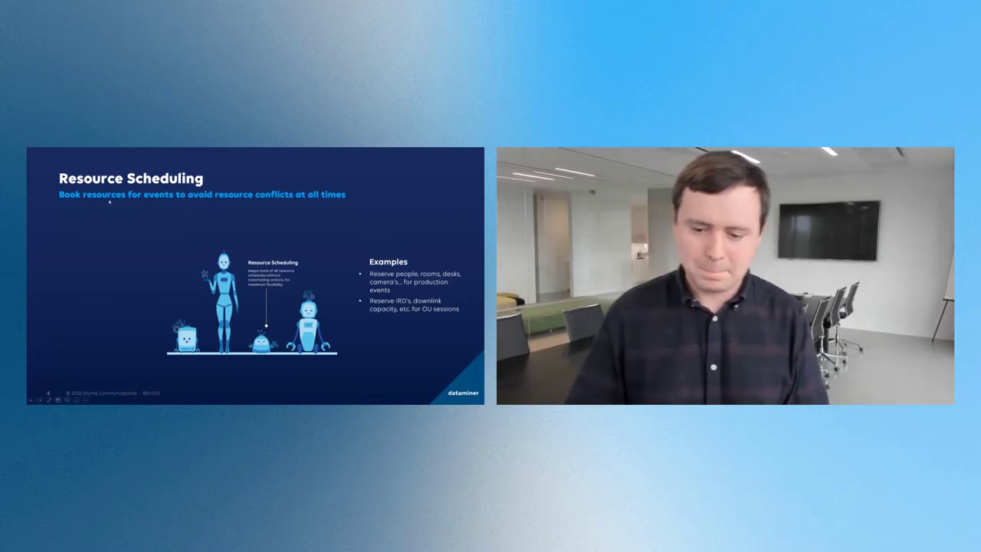
Advance the Resource Scheduling slideshow to show the label under the middle robot
click(197, 228)
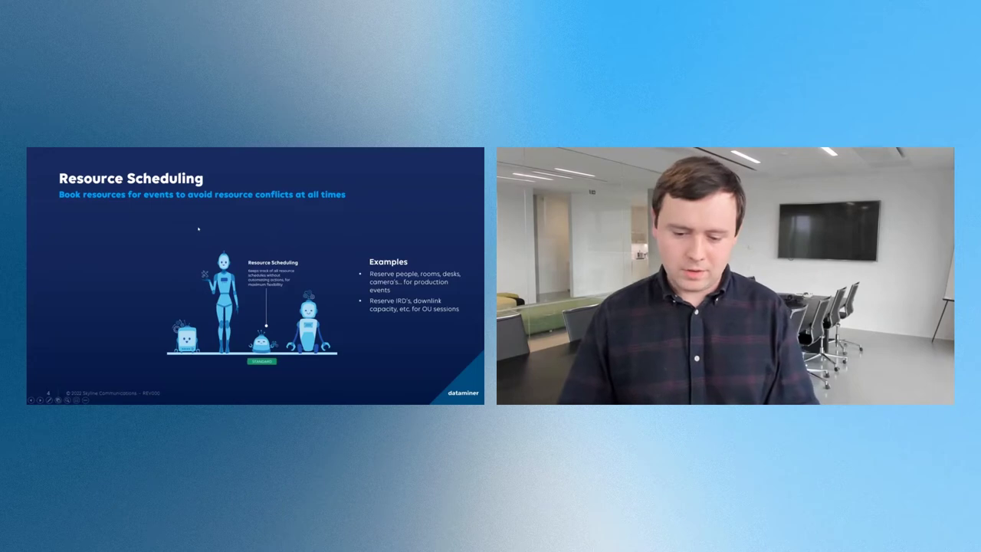